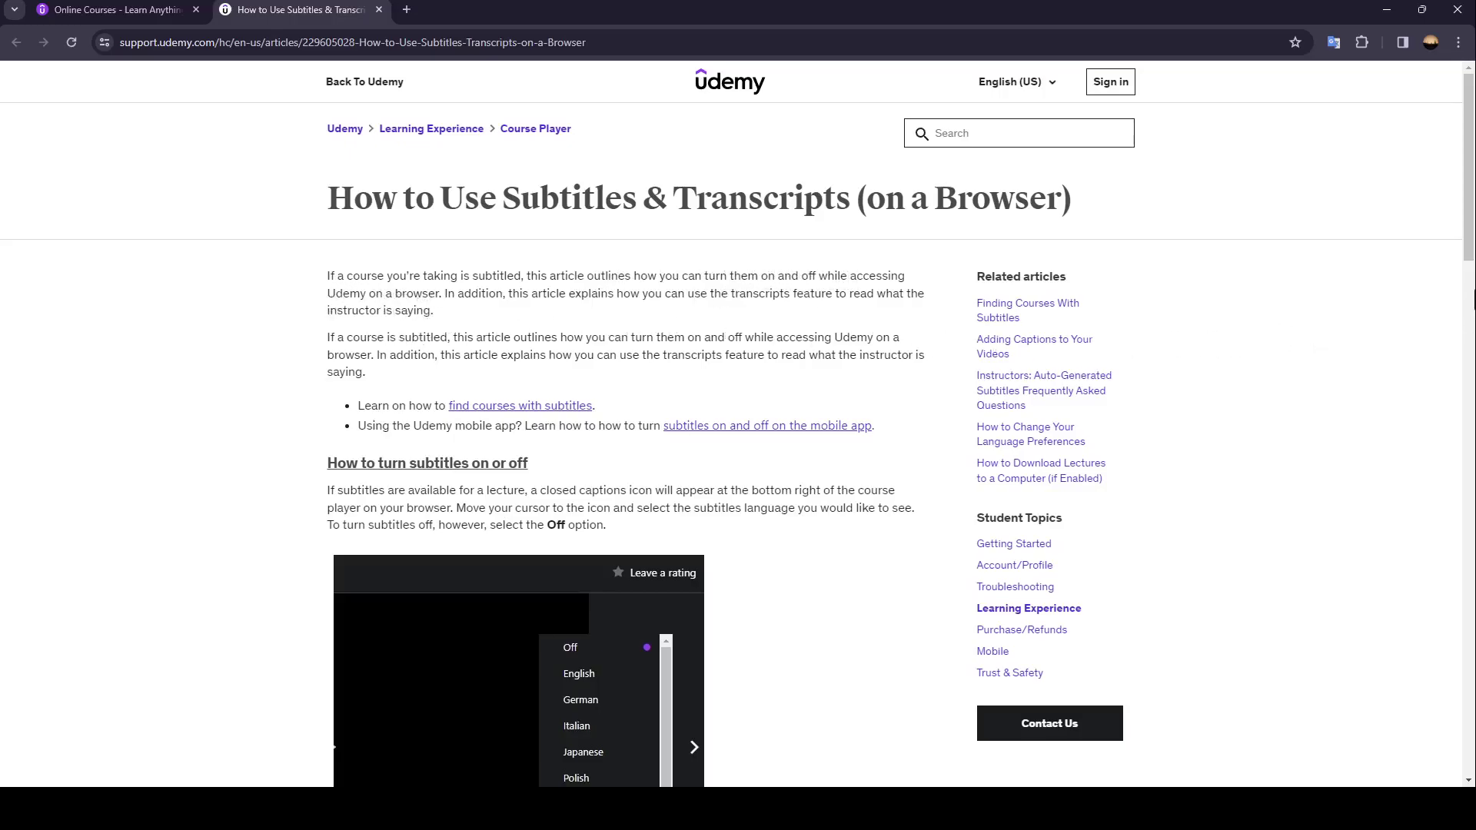
{"action": "scroll", "coordinate": [1315, 346], "scroll_direction": "down", "scroll_amount": 3}
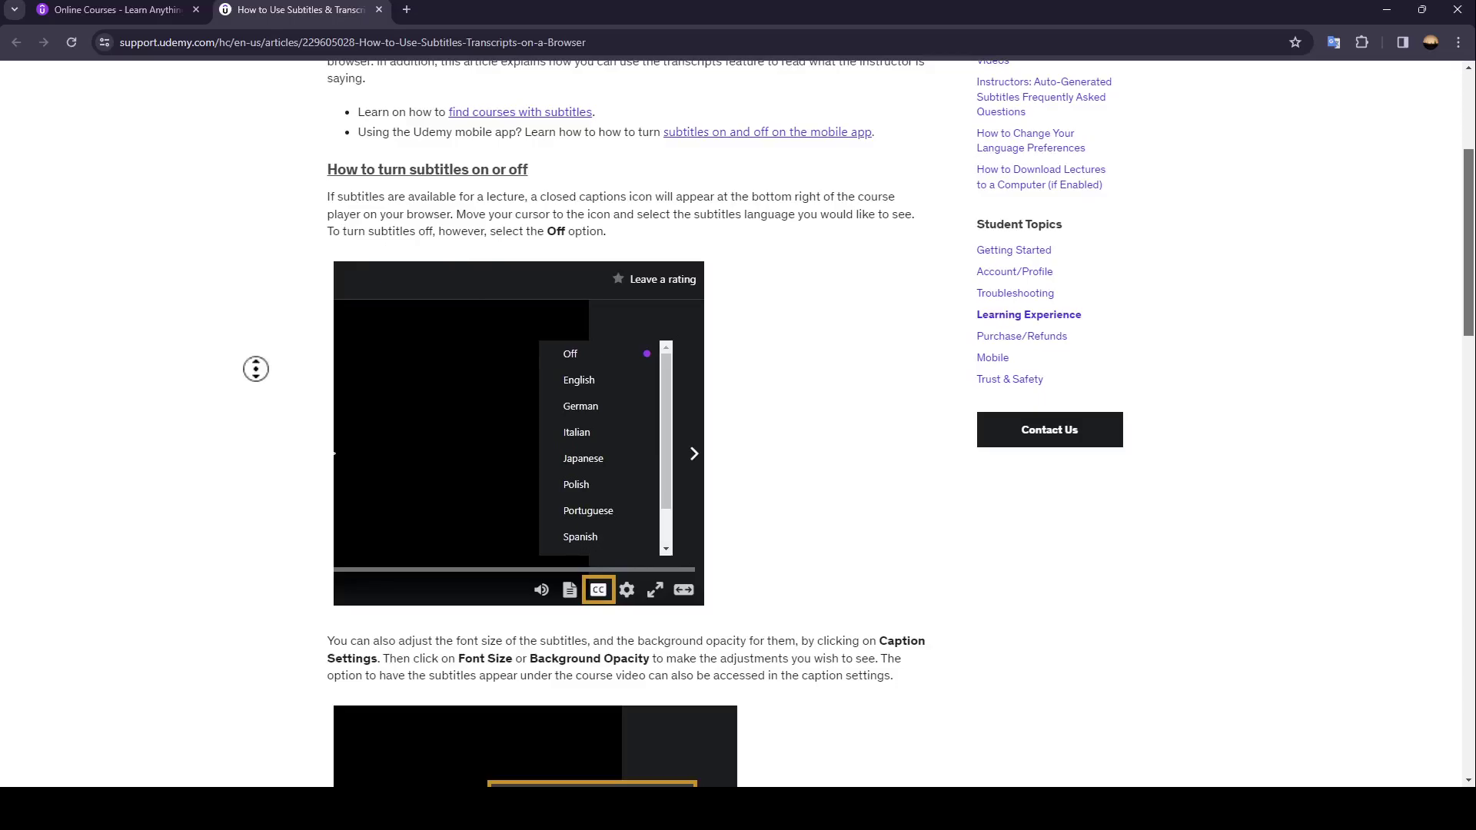
{"action": "scroll", "coordinate": [248, 392], "scroll_direction": "down", "scroll_amount": 3}
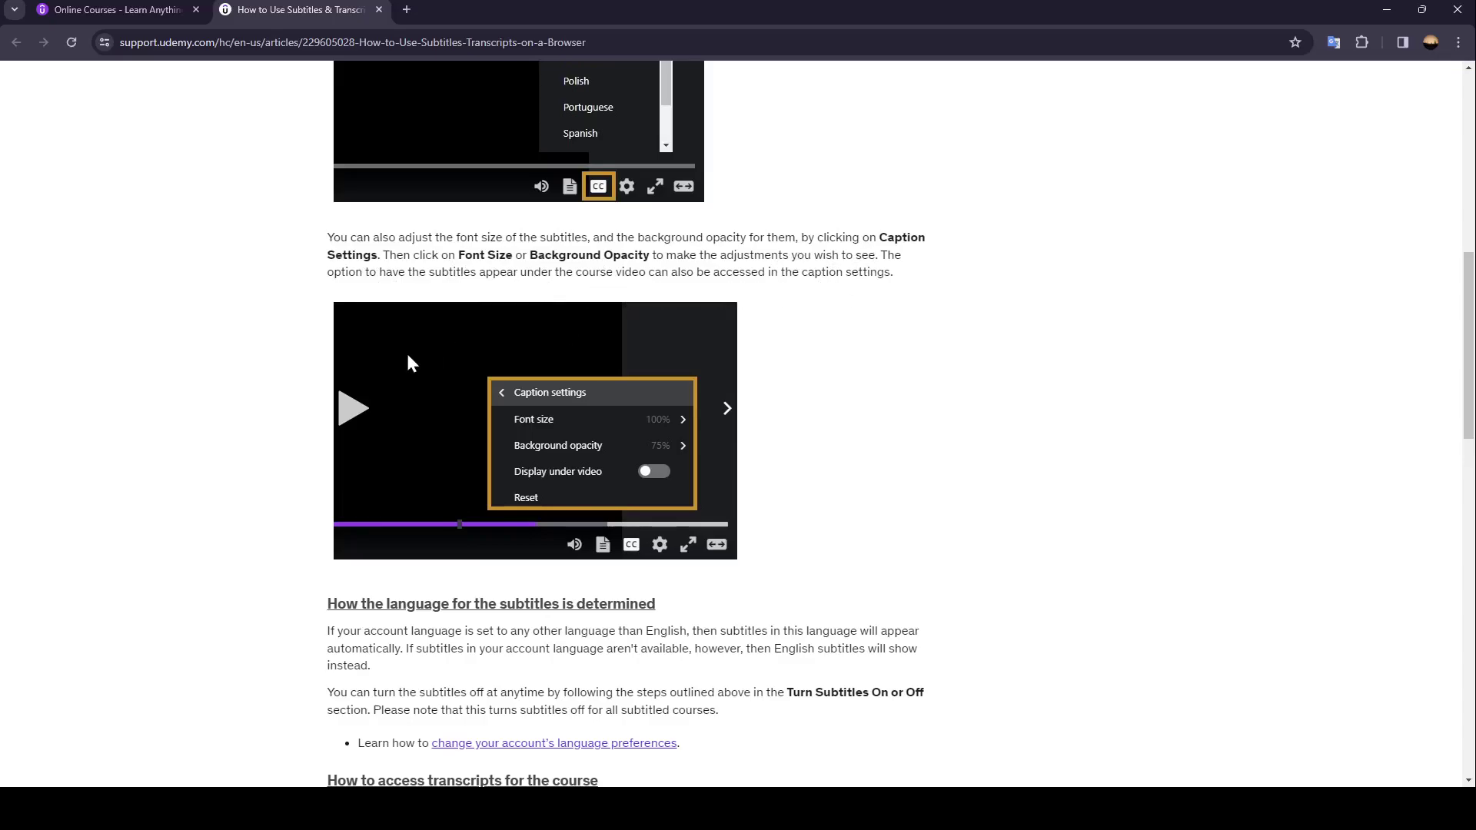
{"action": "middle_click", "coordinate": [247, 375]}
{"action": "scroll", "coordinate": [247, 375], "scroll_direction": "down", "scroll_amount": 3}
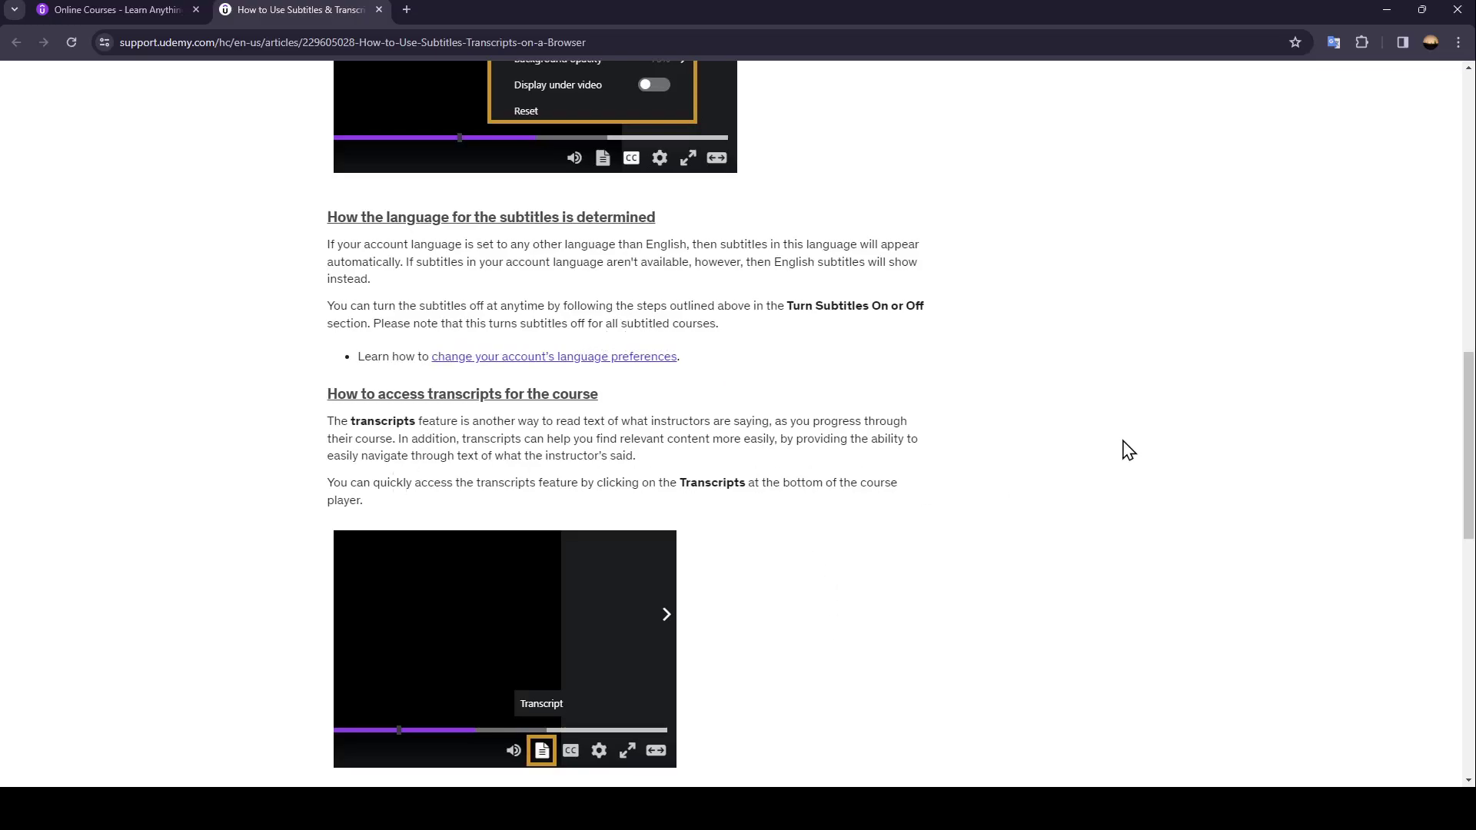
{"action": "scroll", "coordinate": [1142, 416], "scroll_direction": "up", "scroll_amount": 2}
{"action": "scroll", "coordinate": [1153, 380], "scroll_direction": "up", "scroll_amount": 2}
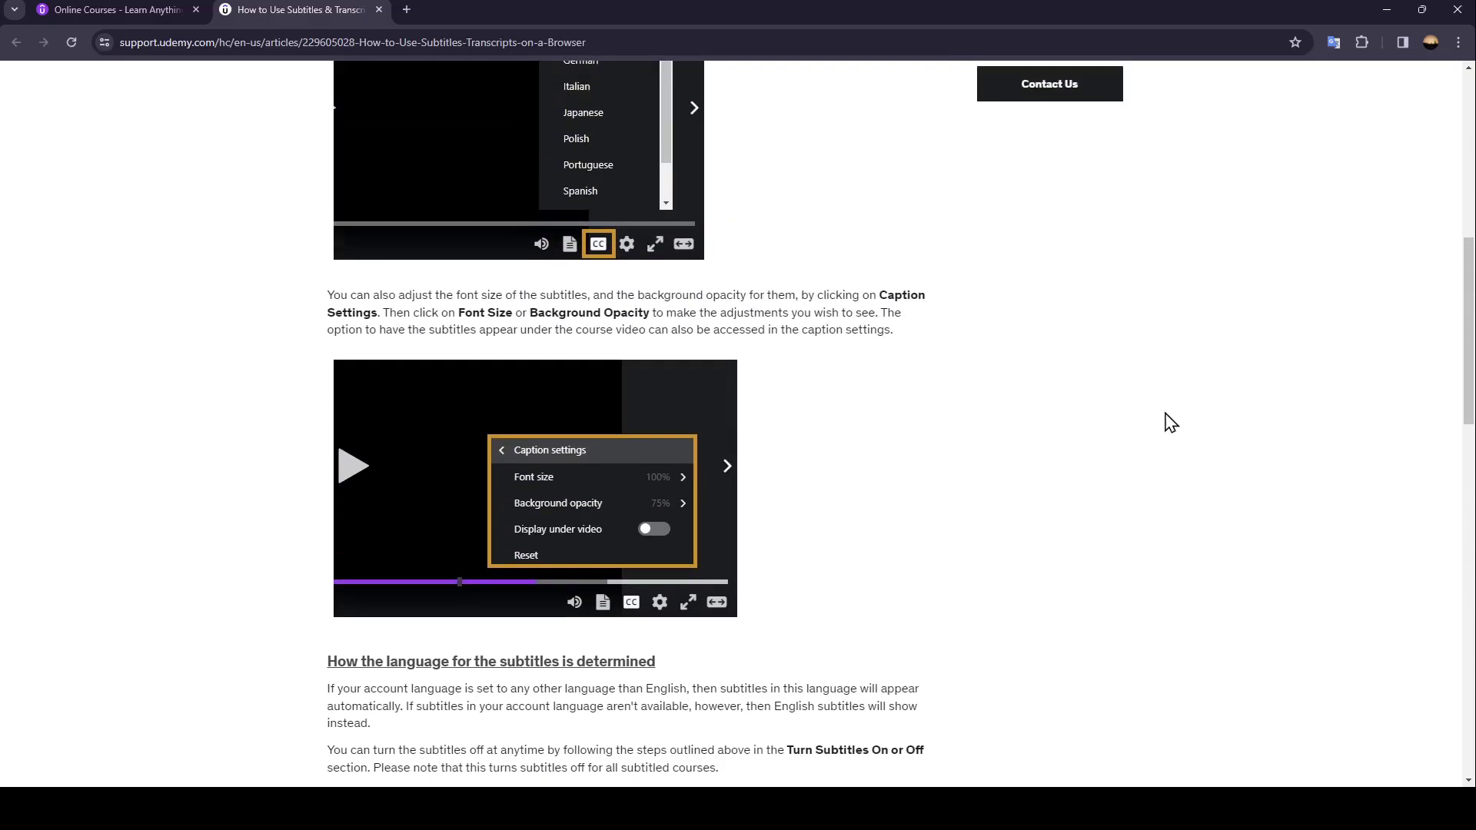
{"action": "scroll", "coordinate": [1171, 415], "scroll_direction": "up", "scroll_amount": 2}
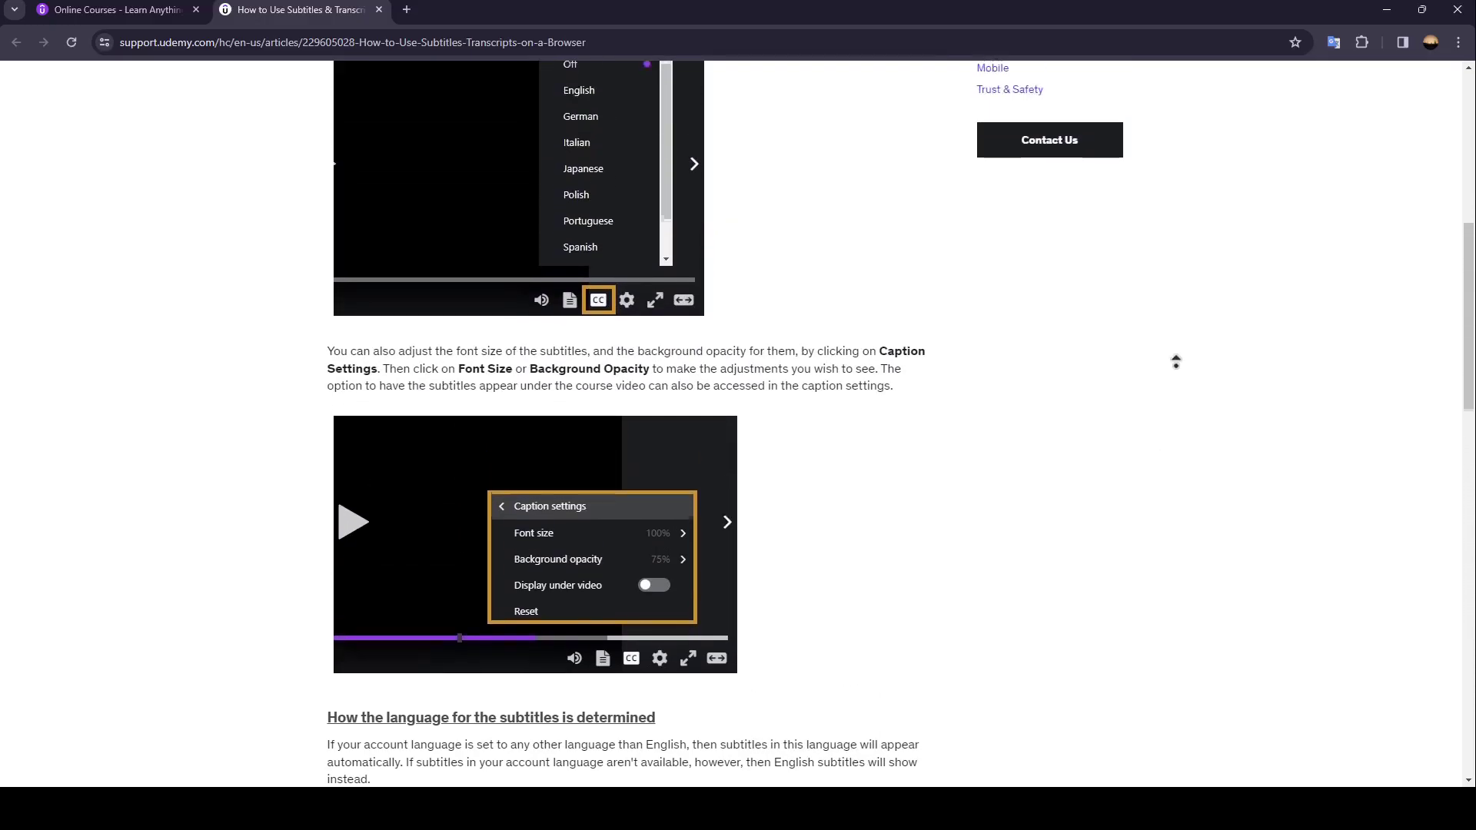